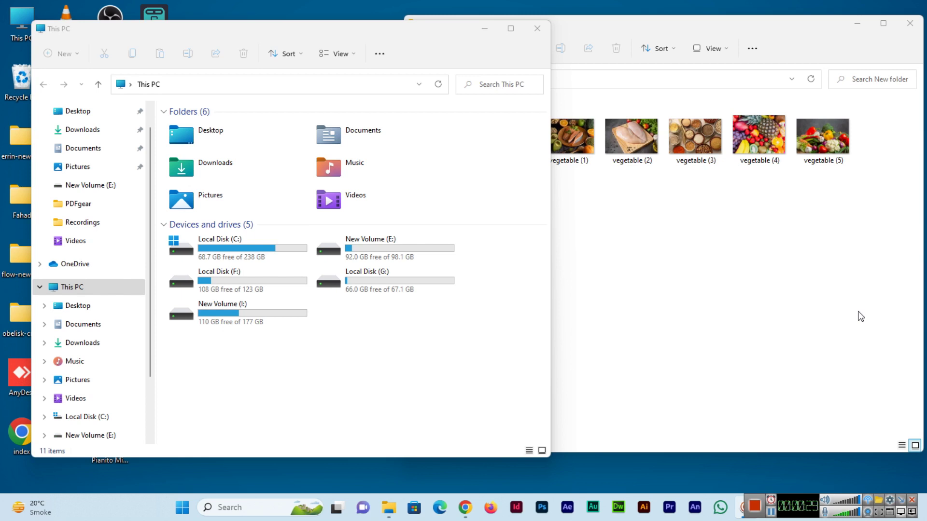
- Arrange the This PC and New folder windows so both are visible for a screenshot
click(776, 292)
click(340, 41)
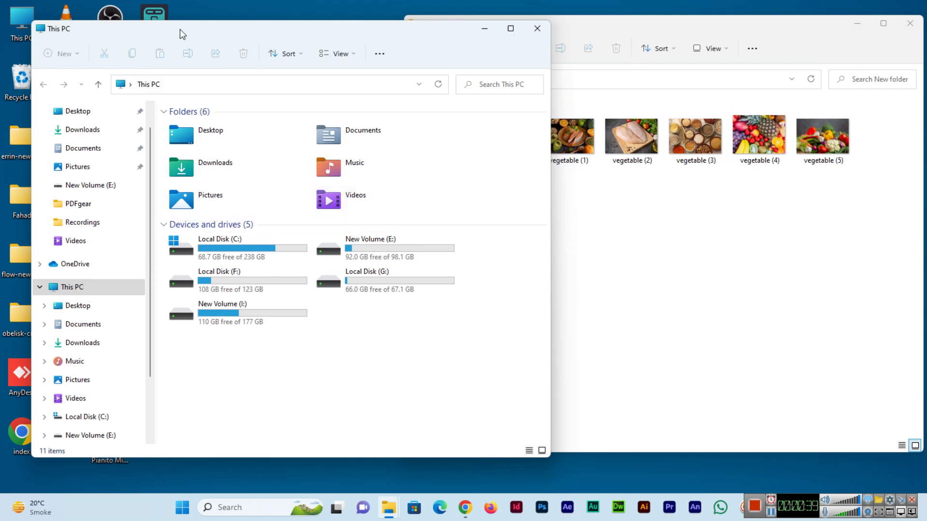
drag(182, 33, 179, 59)
click(615, 30)
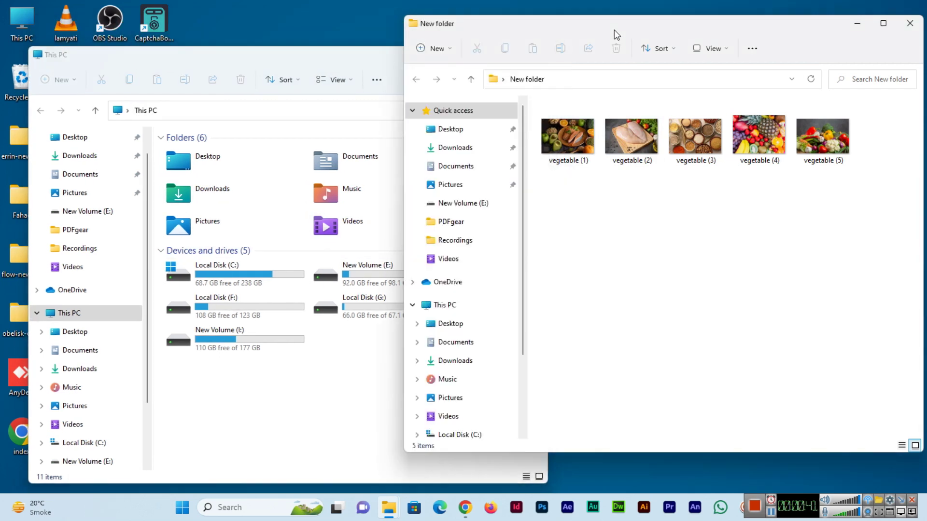
click(323, 54)
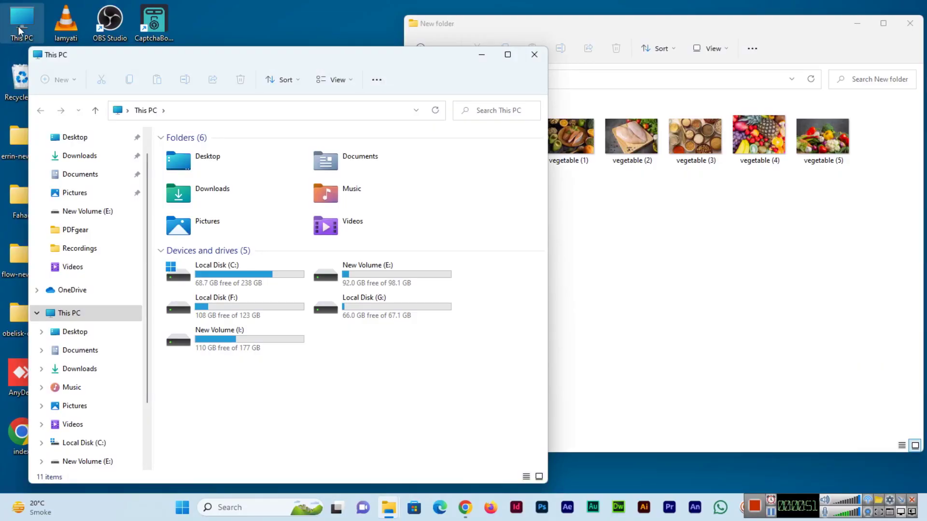
- Go to Pictures > Screenshots and preview Screenshot (2), then dismiss the viewer
click(75, 192)
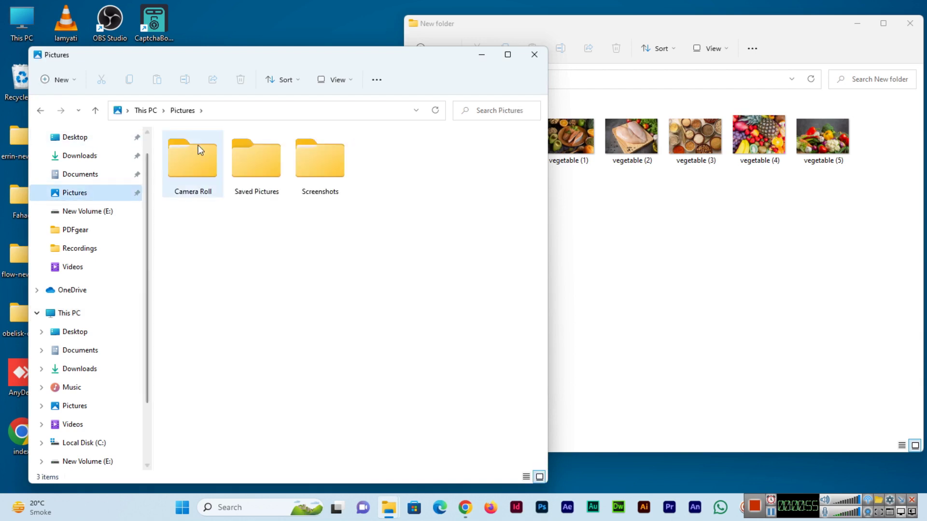
double_click(312, 163)
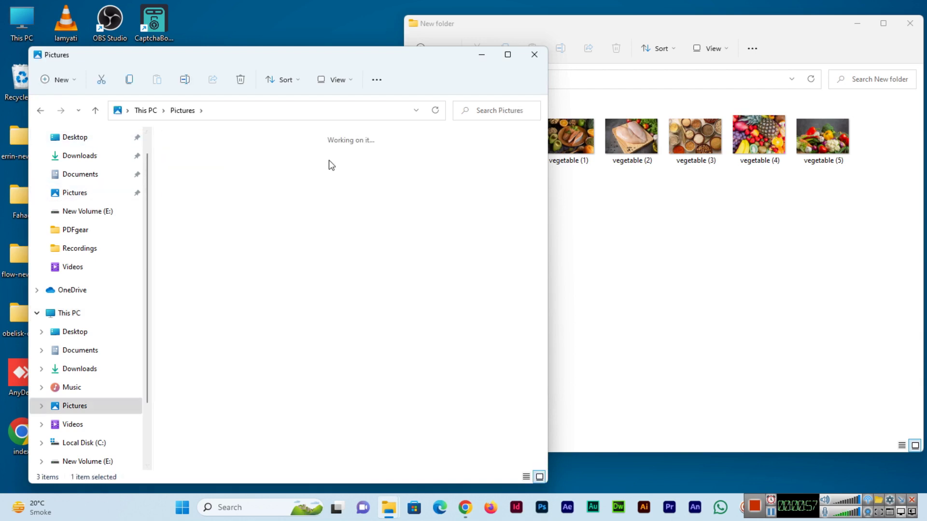
double_click(187, 170)
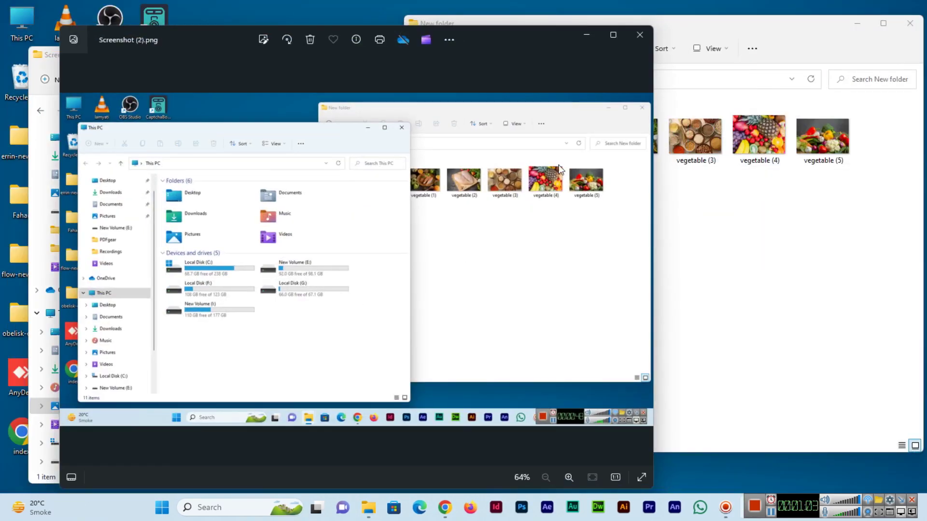
click(647, 37)
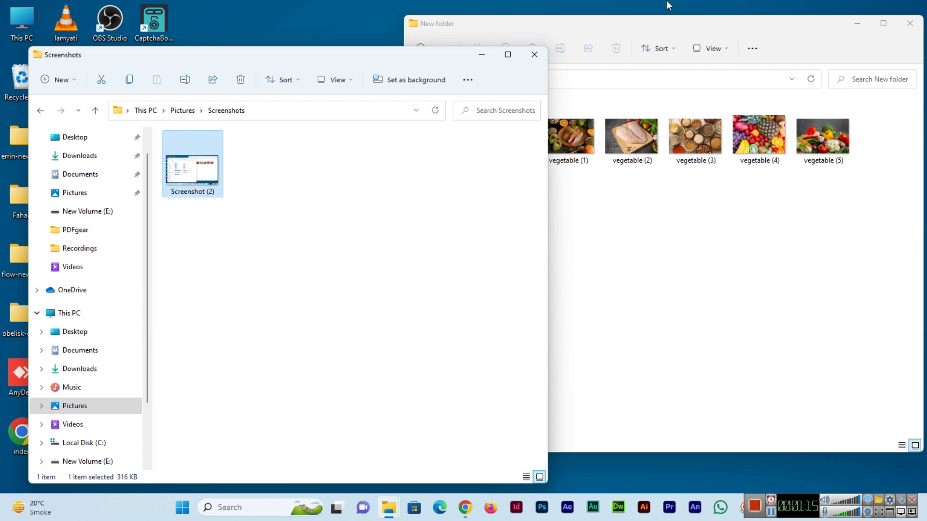
- Leave the Screenshots window and start a fresh This PC window from the desktop
click(451, 191)
click(202, 173)
click(536, 55)
double_click(11, 15)
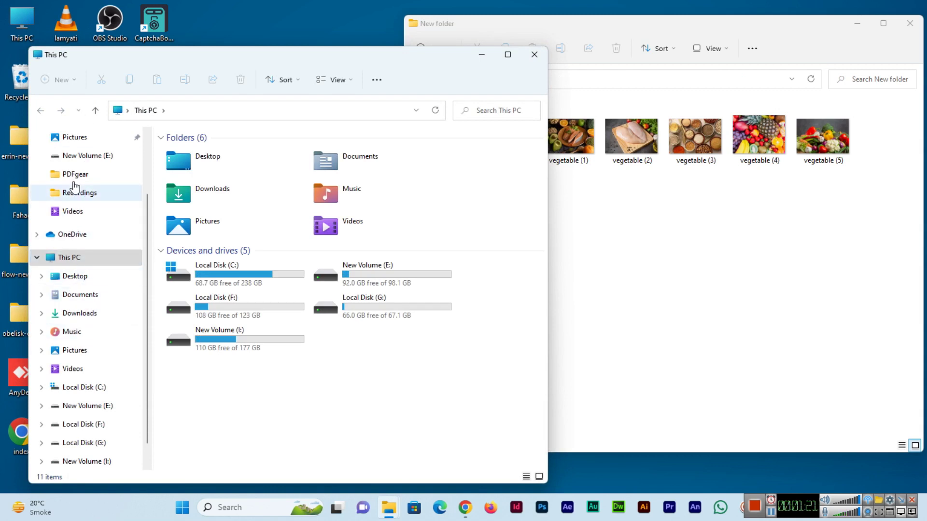
scroll(108, 275, up, 1)
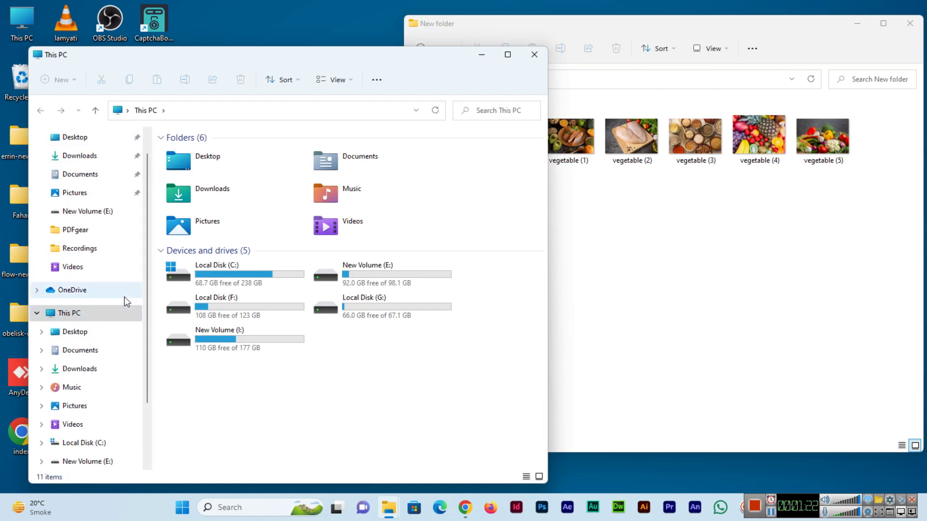
- In Pictures, bring up Properties for the Screenshots folder (316 KB, 2 files)
click(75, 192)
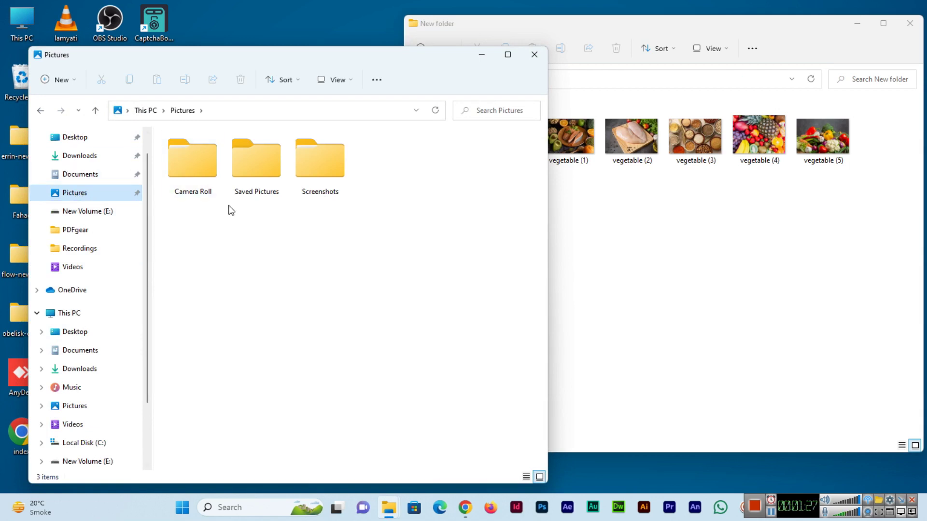
mouse_move(320, 160)
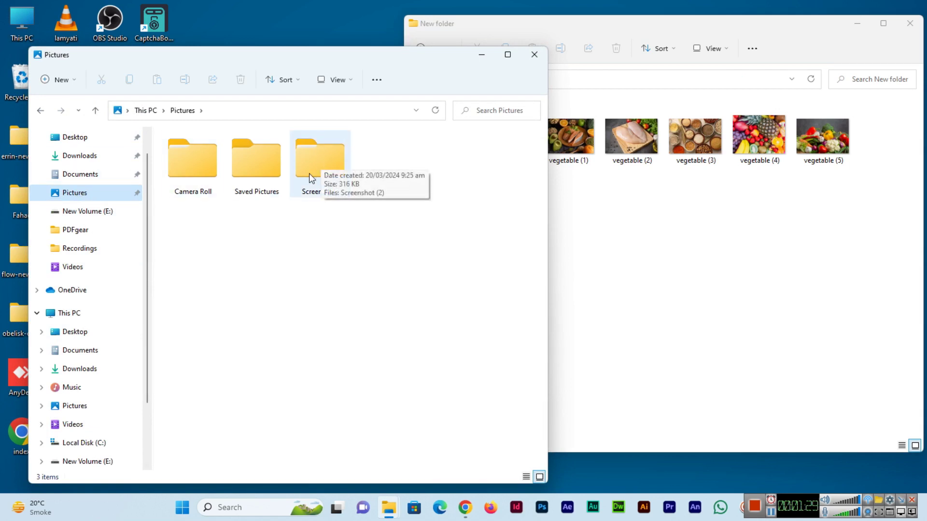
right_click(308, 166)
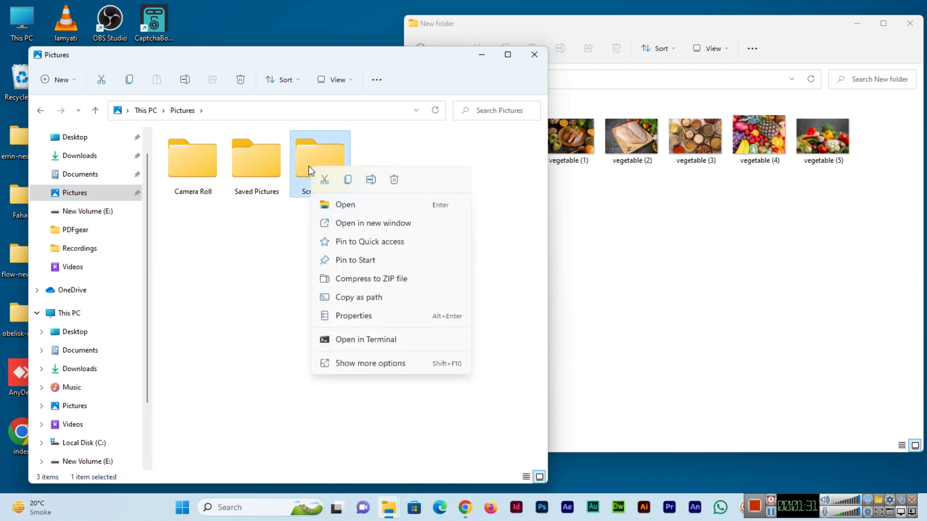
click(372, 318)
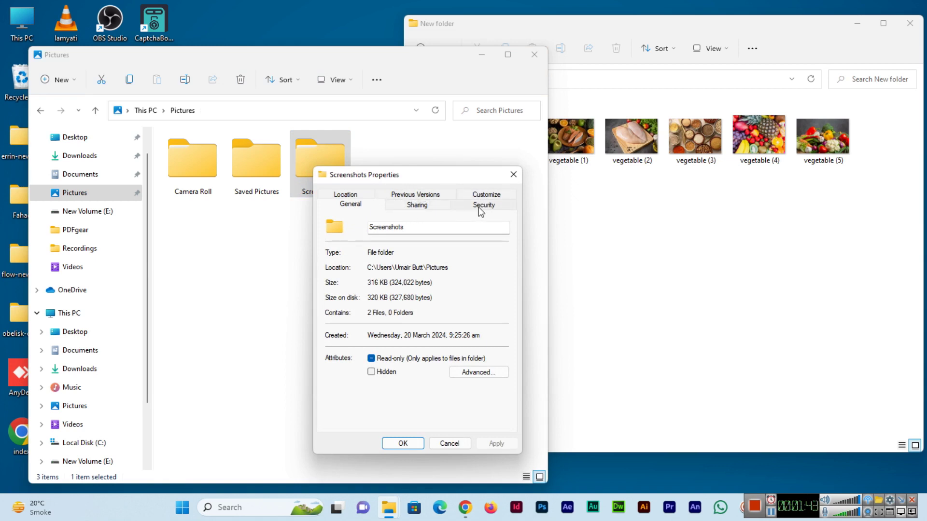
- On the Location tab, use Move... to pick New Volume (E:) as the destination, giving E:\
click(359, 197)
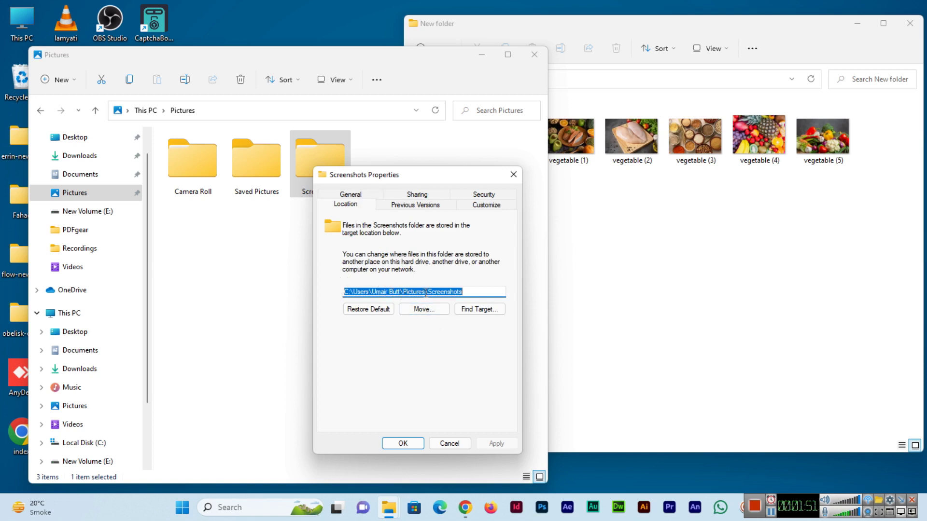
click(426, 309)
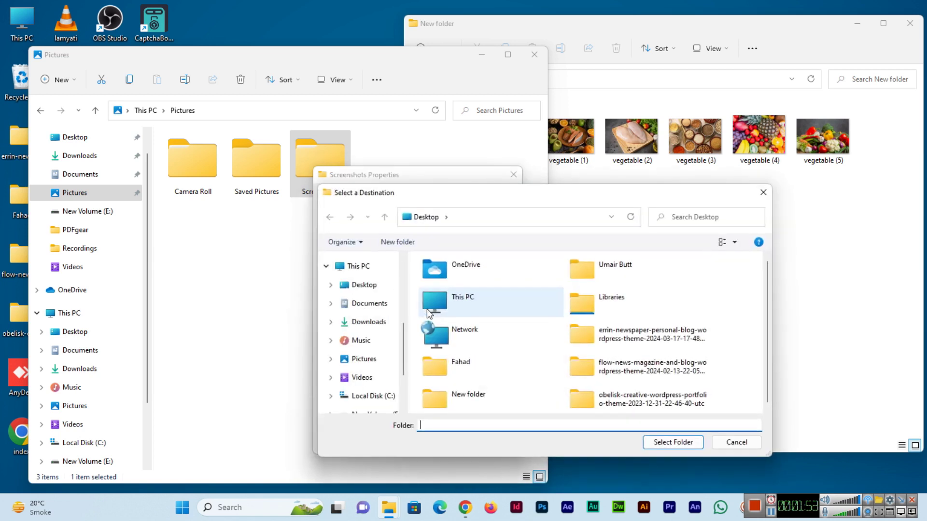
scroll(362, 336, down, 1)
scroll(359, 369, down, 1)
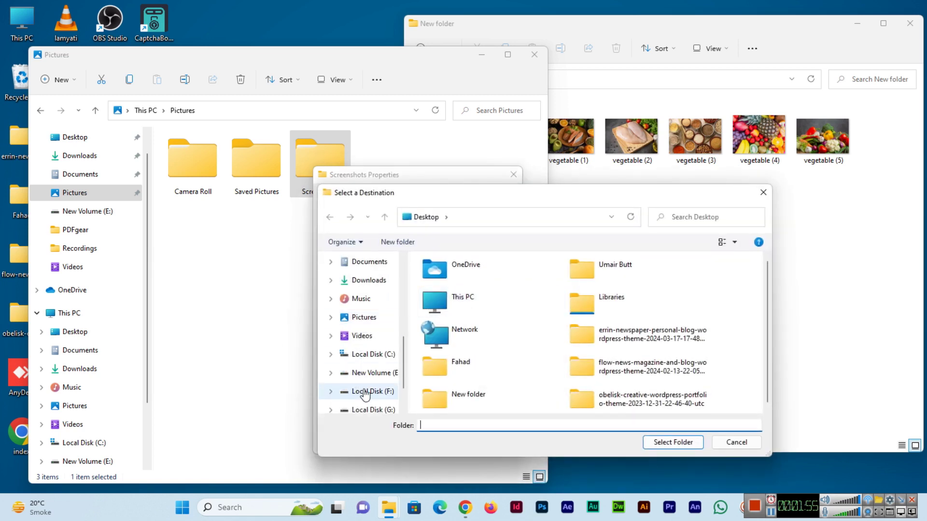
click(371, 394)
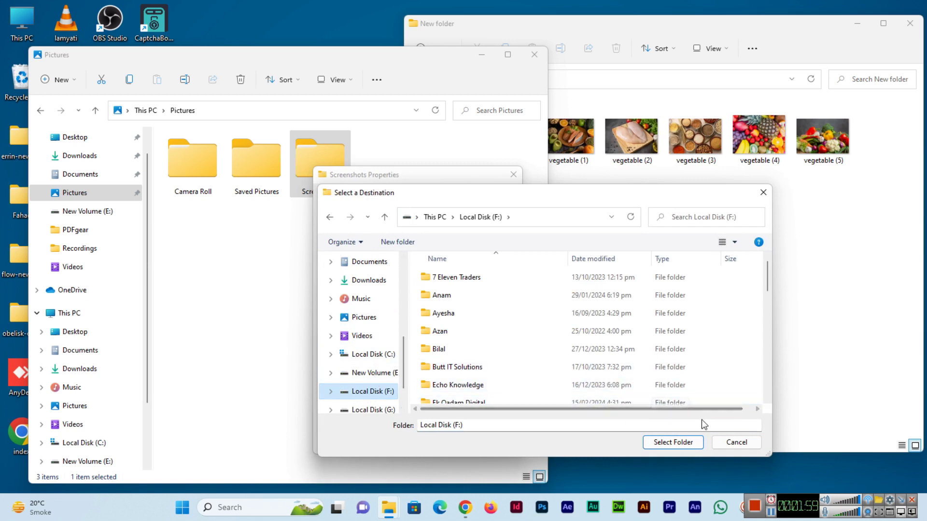
click(383, 374)
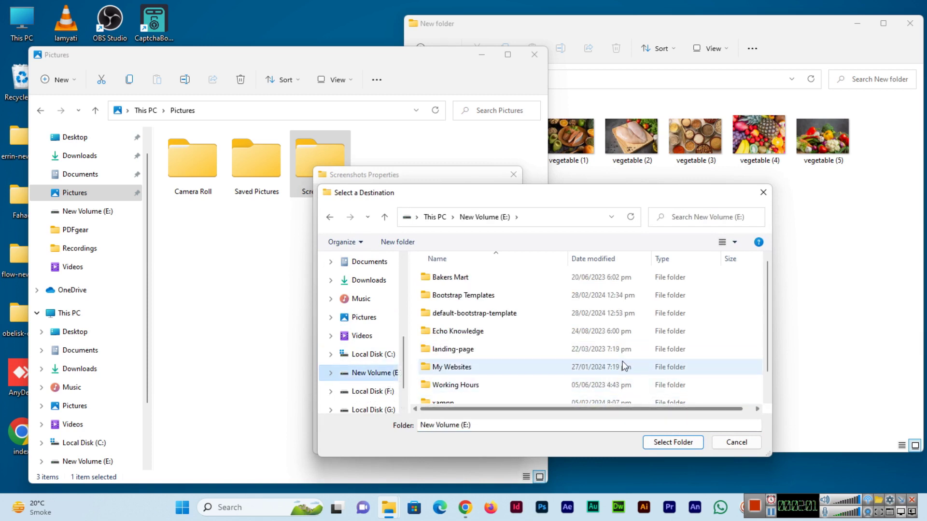
click(675, 445)
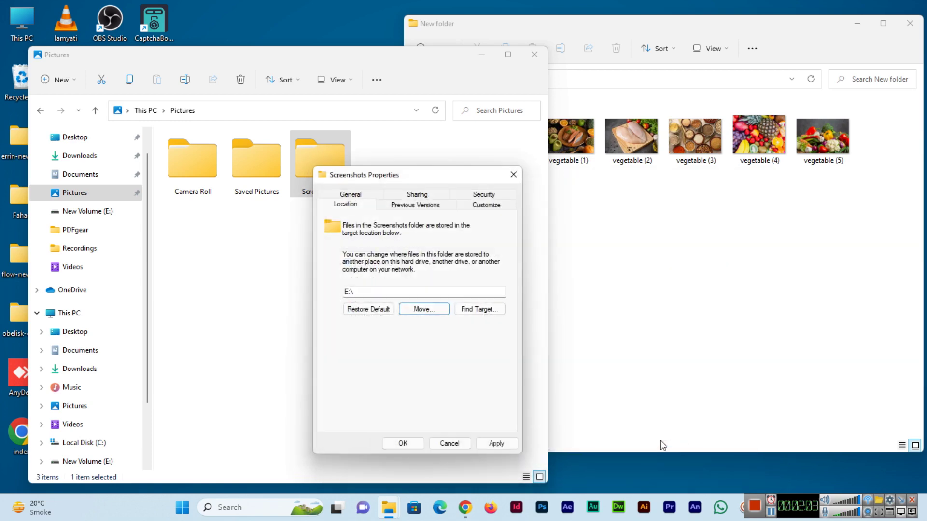
- Set the location to E:\Screenshots, apply it, create the folder and move existing files there
click(404, 292)
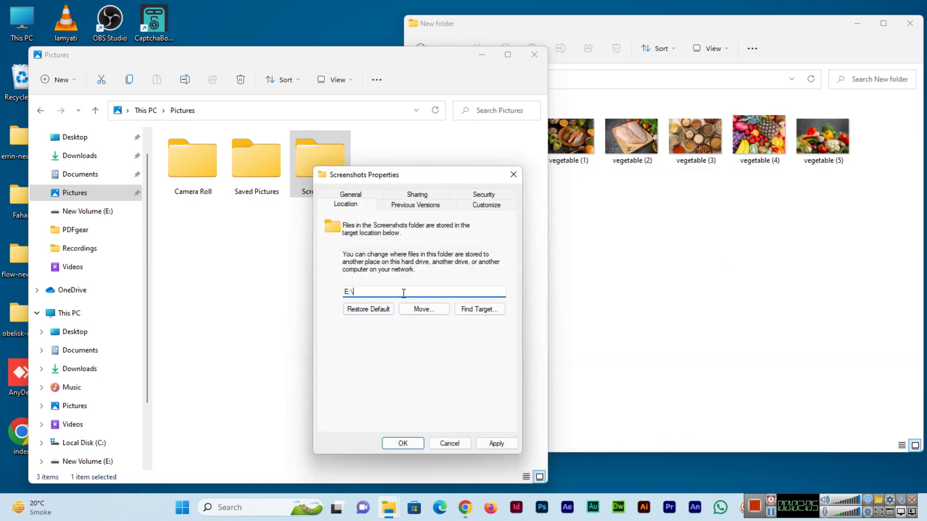
text(Scr)
text(eenshots)
drag(389, 175, 478, 170)
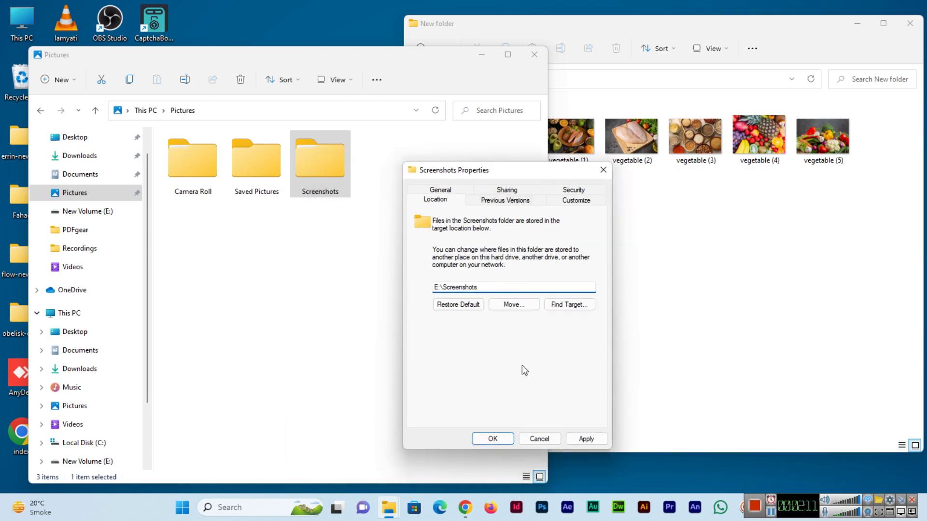
click(584, 439)
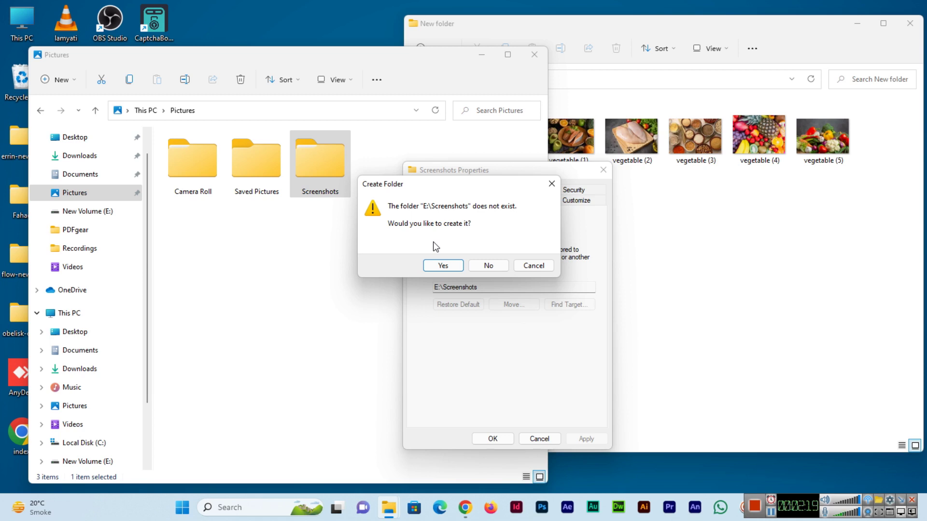
click(446, 267)
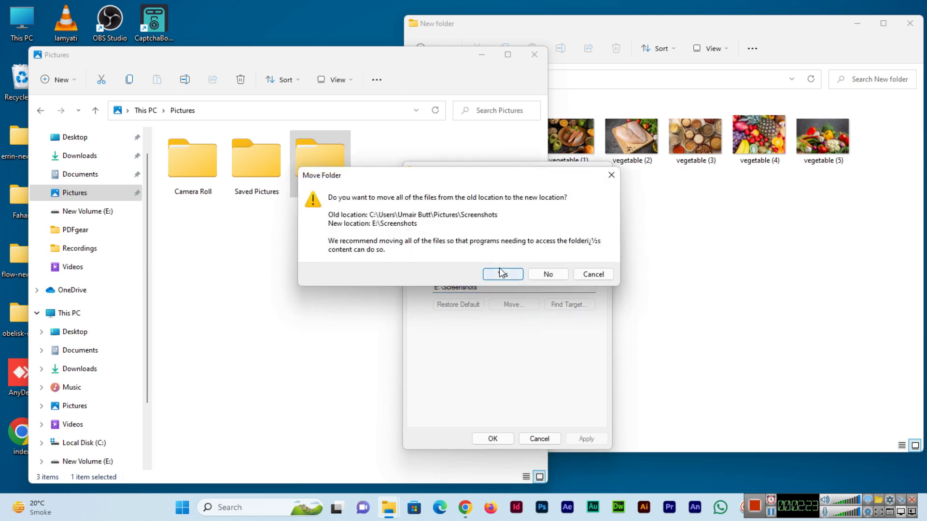
click(499, 275)
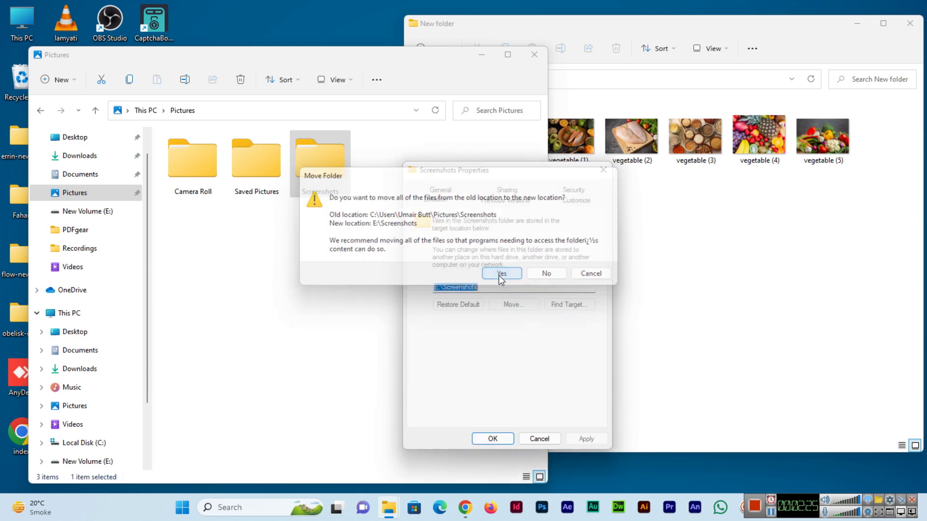
mouse_move(389, 506)
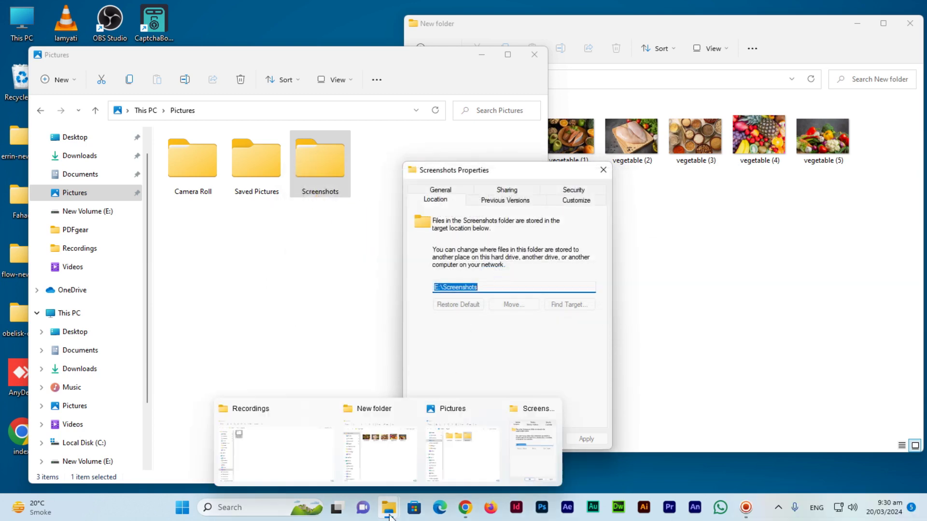
- Browse to New Volume (E:) and confirm E:\Screenshots holds Screenshot (2)
click(262, 476)
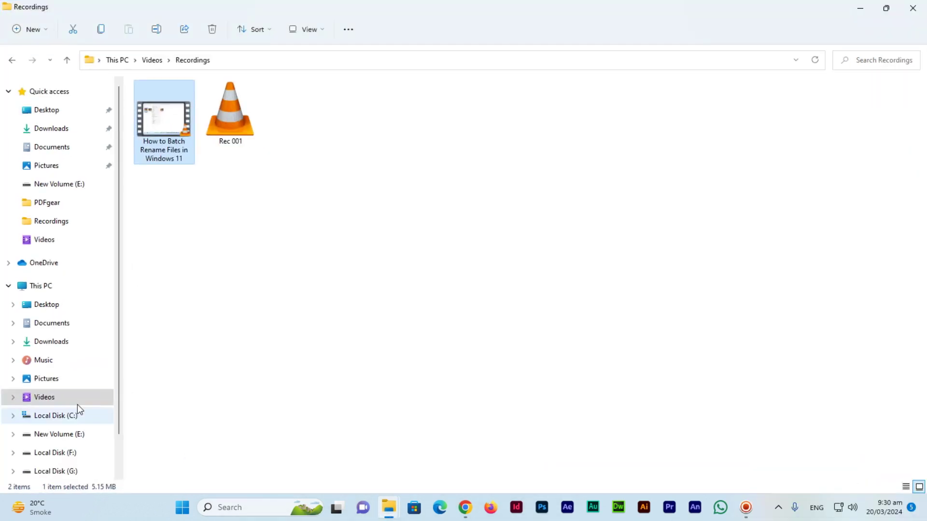
click(62, 434)
click(192, 210)
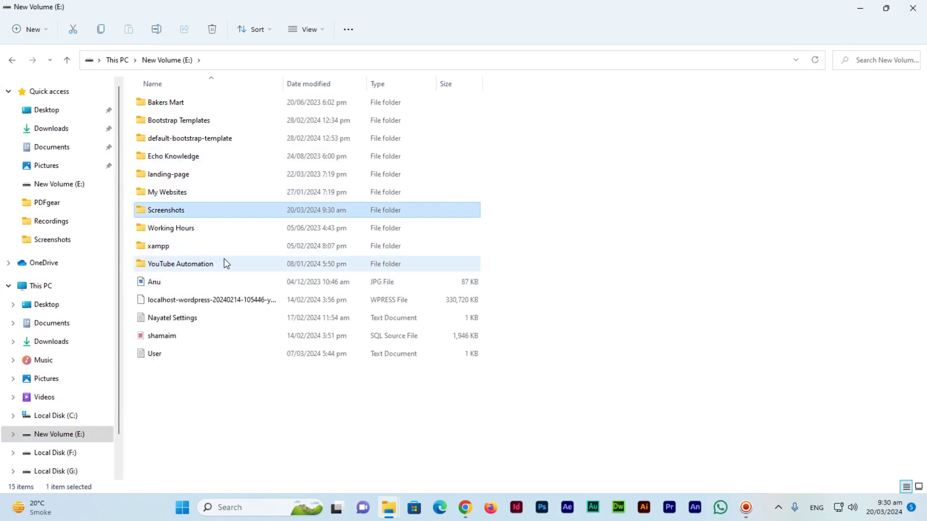
double_click(173, 211)
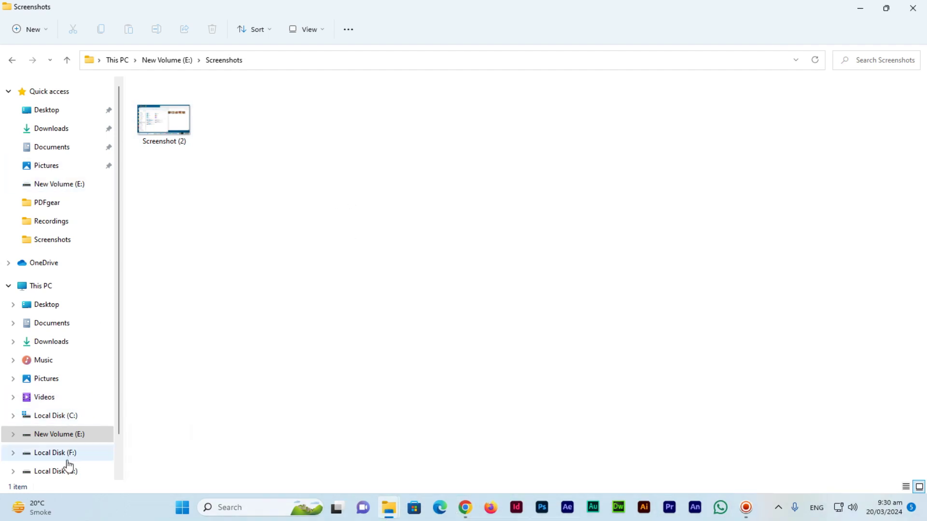
- Visit the Yasir Bhai folder on Local Disk (F:), then return to New Volume (E:)
click(56, 452)
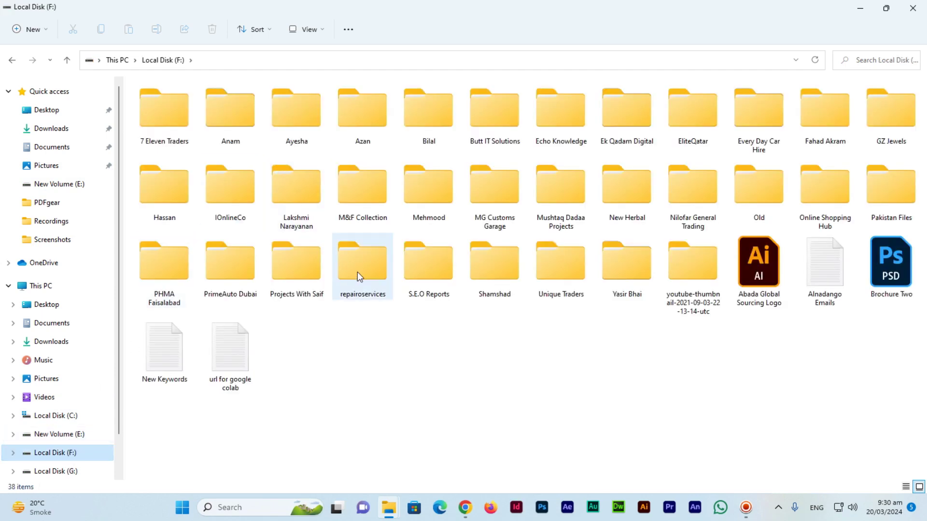
double_click(632, 258)
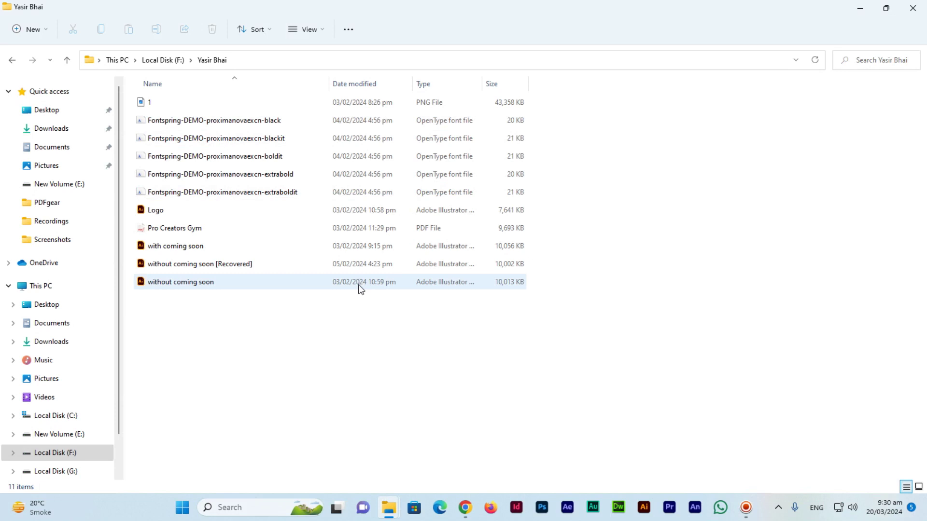
click(78, 435)
- Confirm Screenshot (3) now sits in E:\Screenshots beside Screenshot (2) by previewing it
click(172, 215)
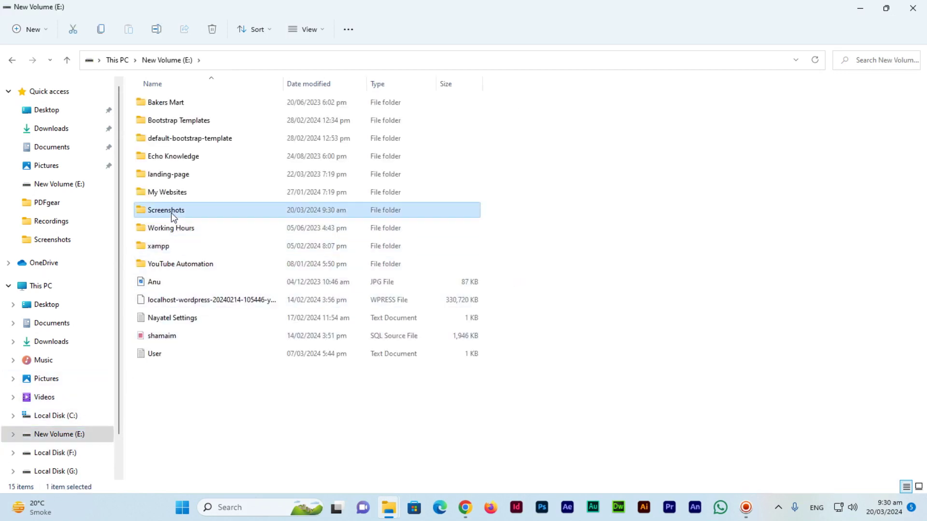
double_click(172, 215)
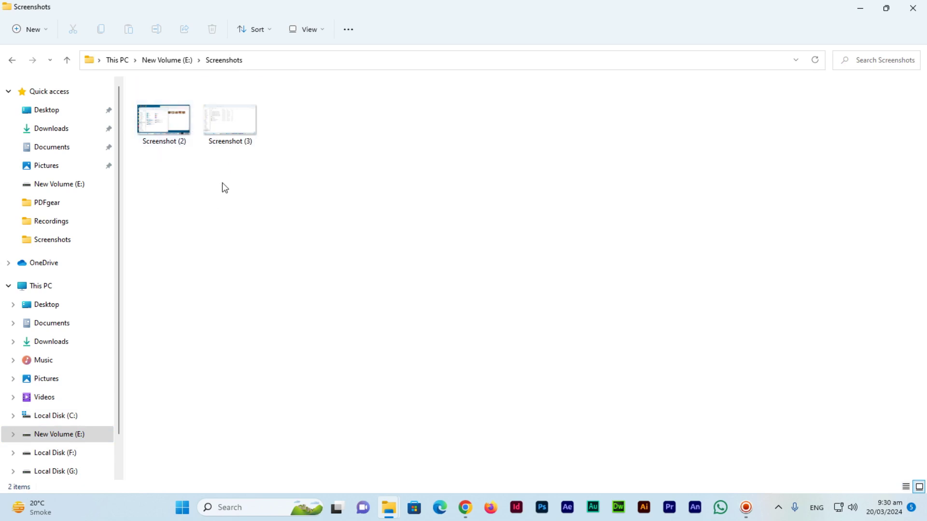
double_click(233, 128)
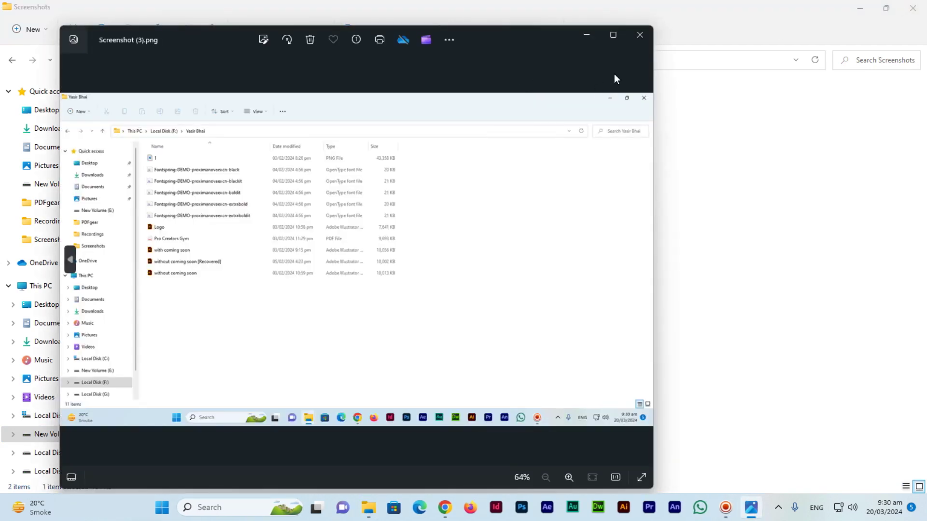
click(641, 36)
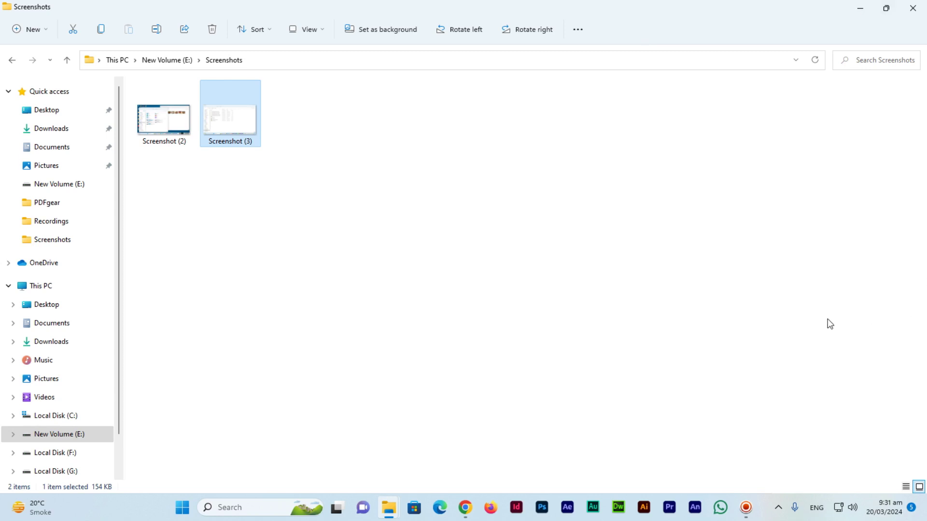
click(750, 513)
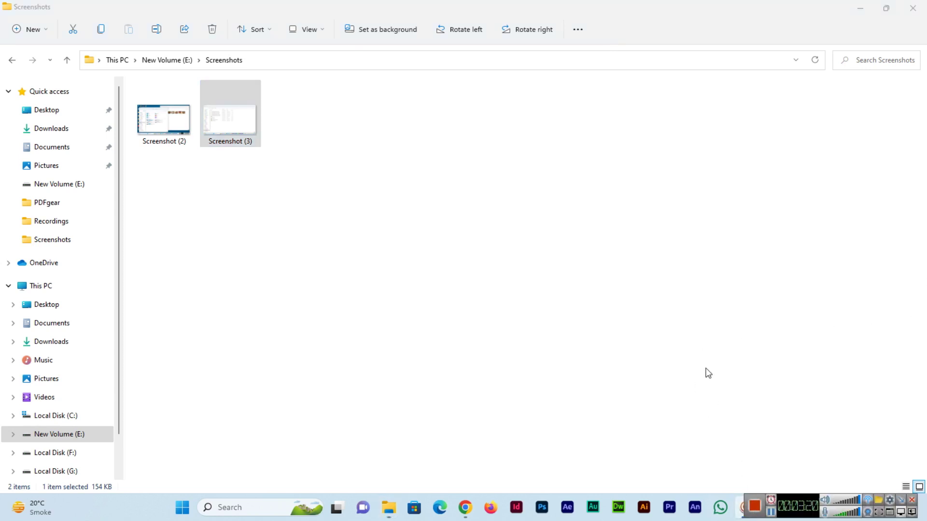